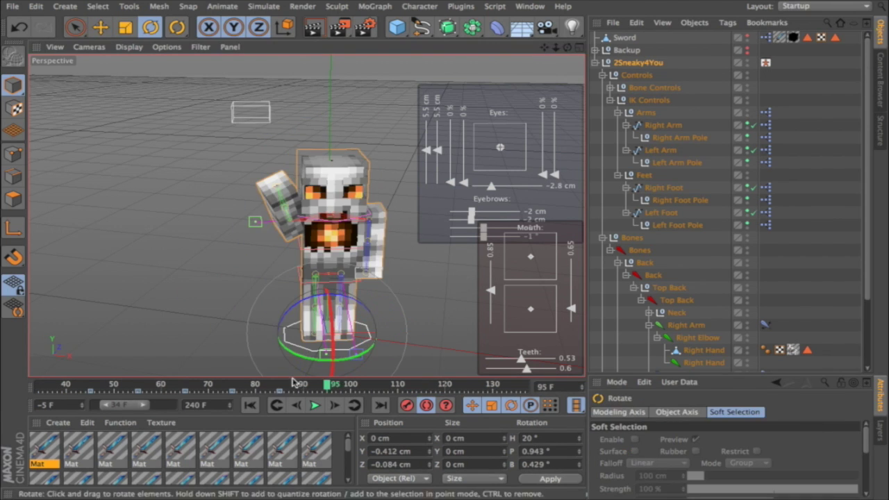
Step: Jump the animation to around frame 91 to inspect the diamond sword
{"action": "left_click", "coordinate": [306, 384]}
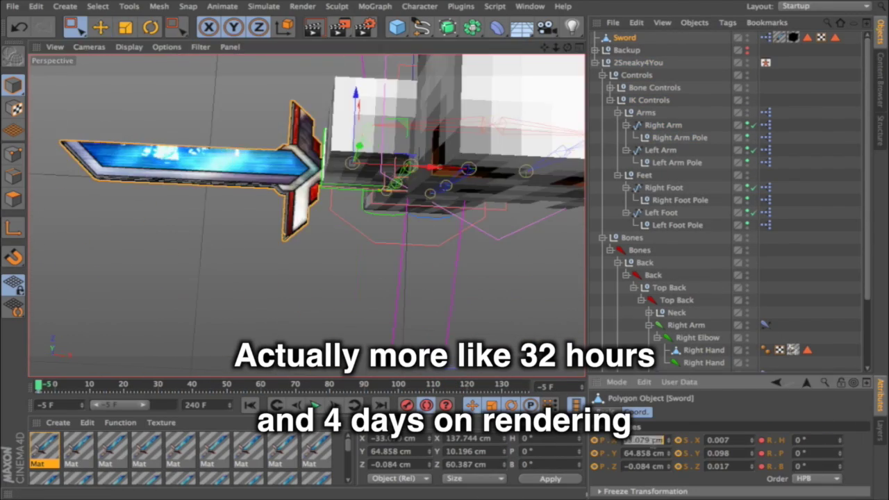
Step: Orbit around the character, switch to the Move tool and return to the swing's first frame
{"action": "left_click_drag", "start_coordinate": [104, 208], "coordinate": [183, 297], "text": "alt"}
{"action": "key", "text": "e"}
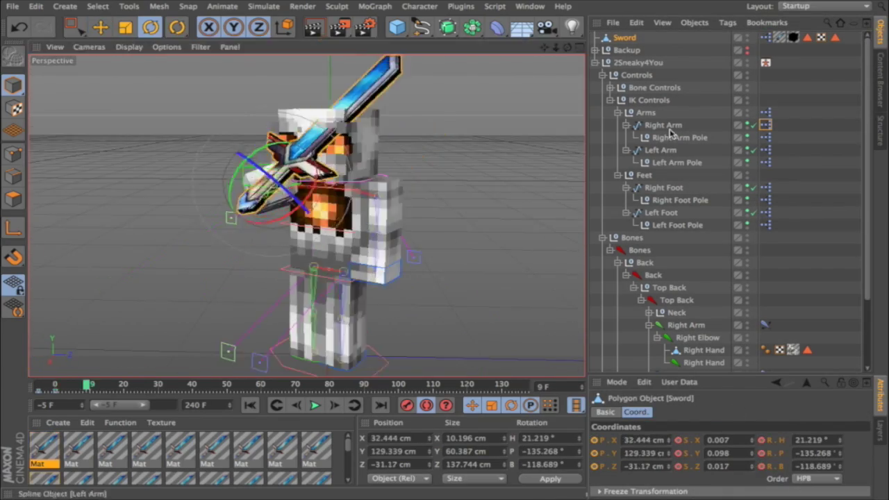
{"action": "left_click_drag", "start_coordinate": [56, 385], "coordinate": [45, 385]}
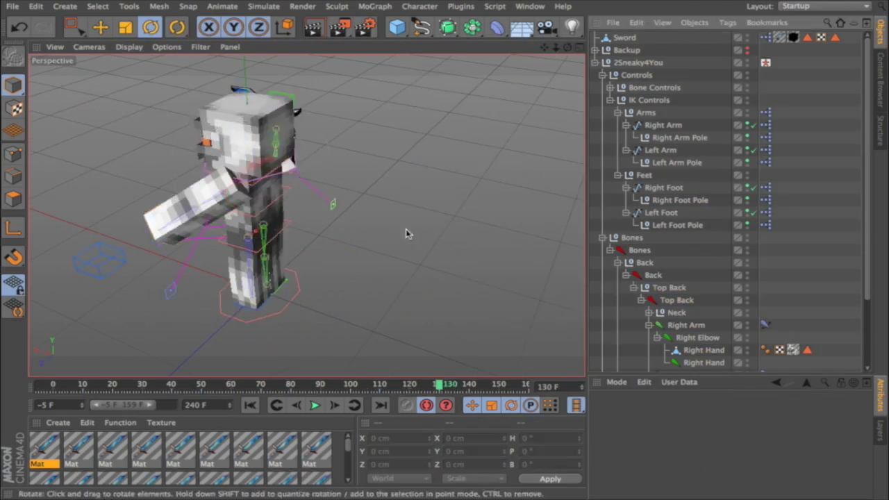
Step: Scrub through the swing from its first frames forward to around frame 88
{"action": "left_click_drag", "start_coordinate": [56, 386], "coordinate": [81, 386]}
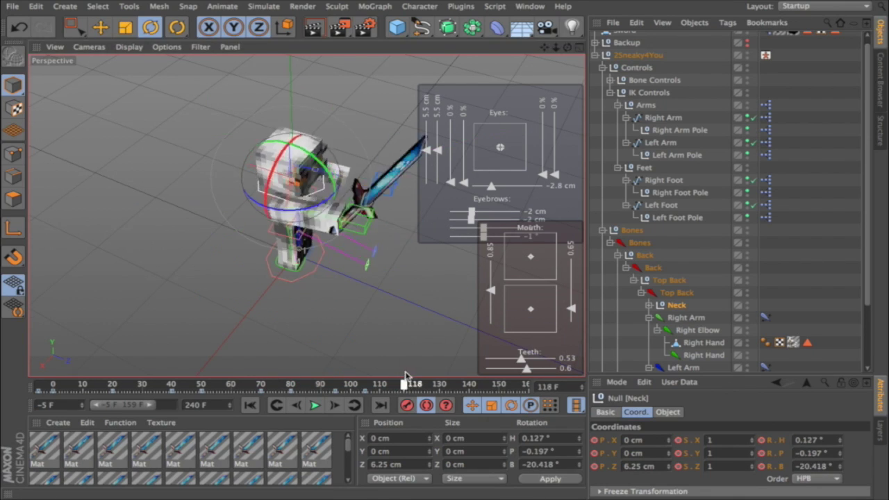
{"action": "left_click_drag", "start_coordinate": [96, 386], "coordinate": [320, 393]}
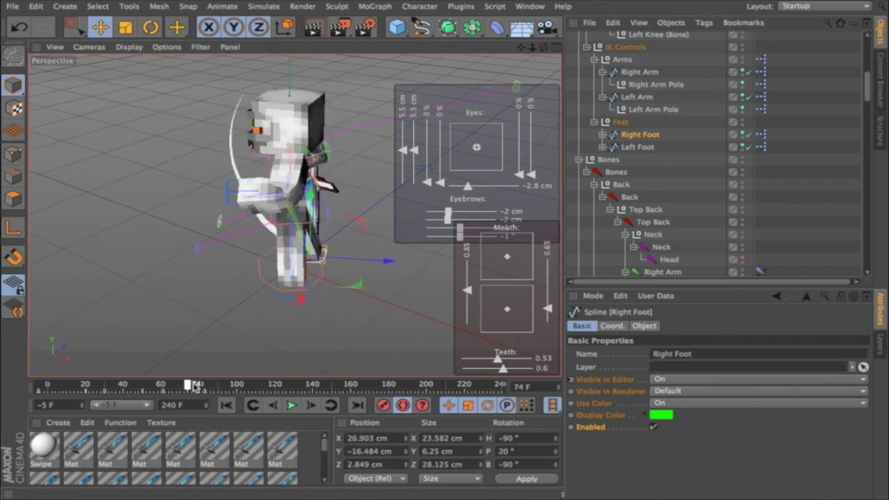
Step: Scrub to about frame 51, keep only the right foot control selected, then scrub to frame 42
{"action": "left_click_drag", "start_coordinate": [196, 386], "coordinate": [147, 387]}
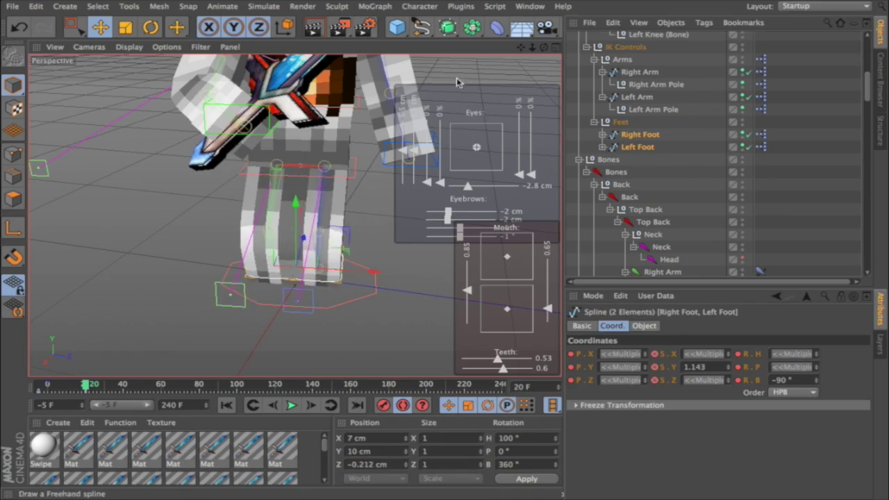
{"action": "left_click", "coordinate": [631, 149], "text": "ctrl"}
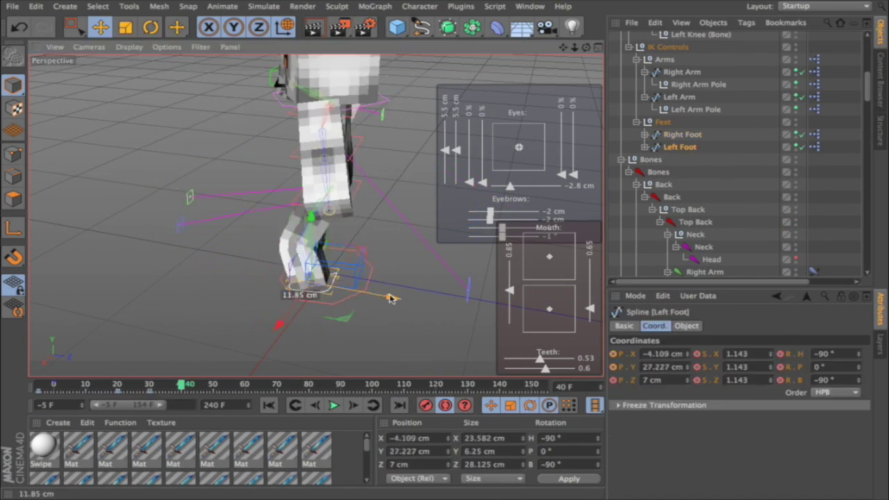
{"action": "left_click_drag", "start_coordinate": [135, 393], "coordinate": [190, 390]}
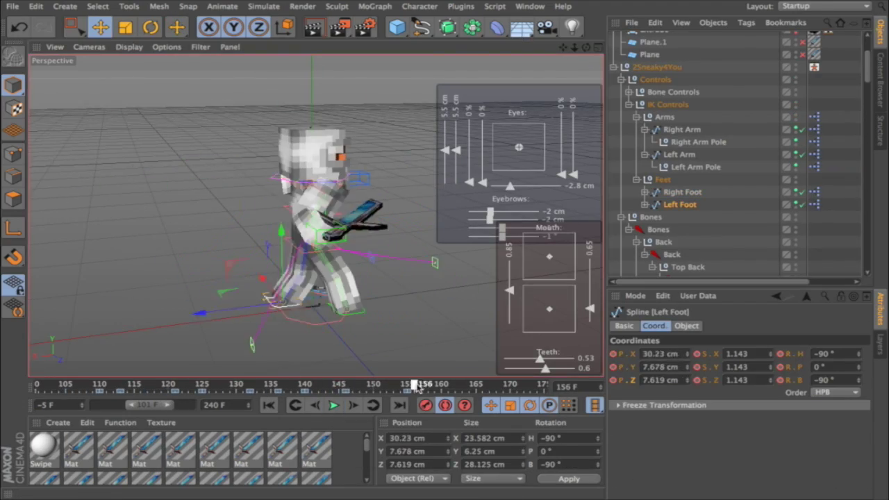
Step: Scrub the timeline forward to around frame 155
{"action": "left_click_drag", "start_coordinate": [348, 384], "coordinate": [410, 385]}
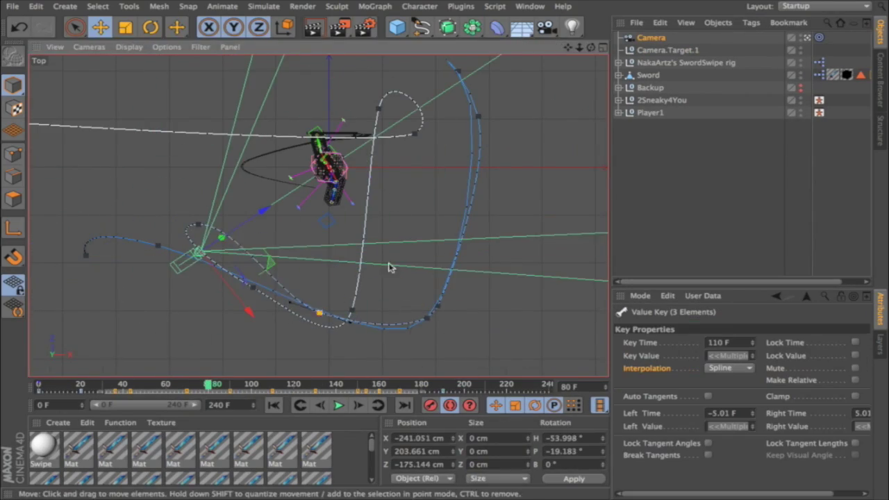
Step: Play the fight animation from the start to preview it
{"action": "left_click", "coordinate": [339, 405]}
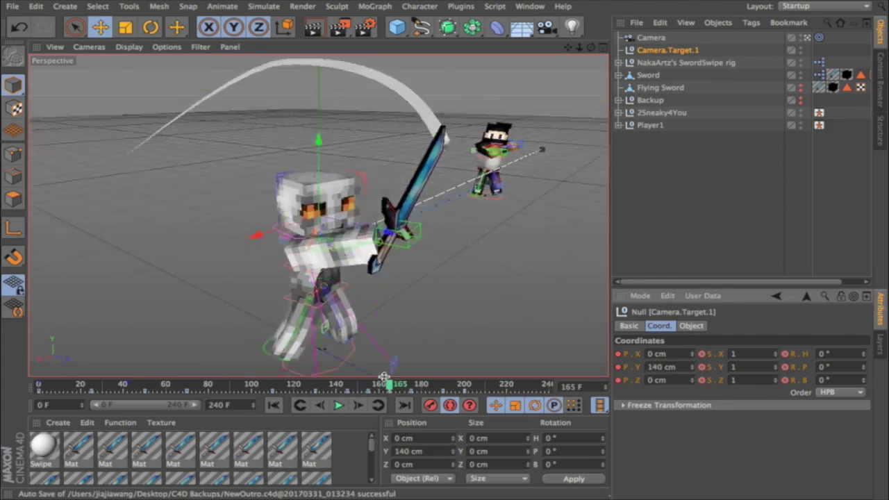
Step: Scrub the fight animation forward to around frame 175
{"action": "left_click_drag", "start_coordinate": [356, 384], "coordinate": [411, 384]}
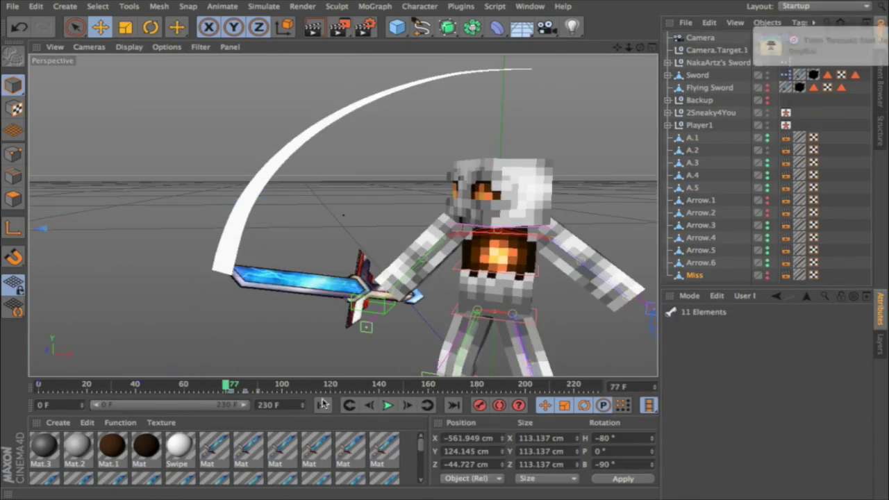
Step: Display the selected object's Coord. position and rotation values
{"action": "left_click", "coordinate": [741, 326]}
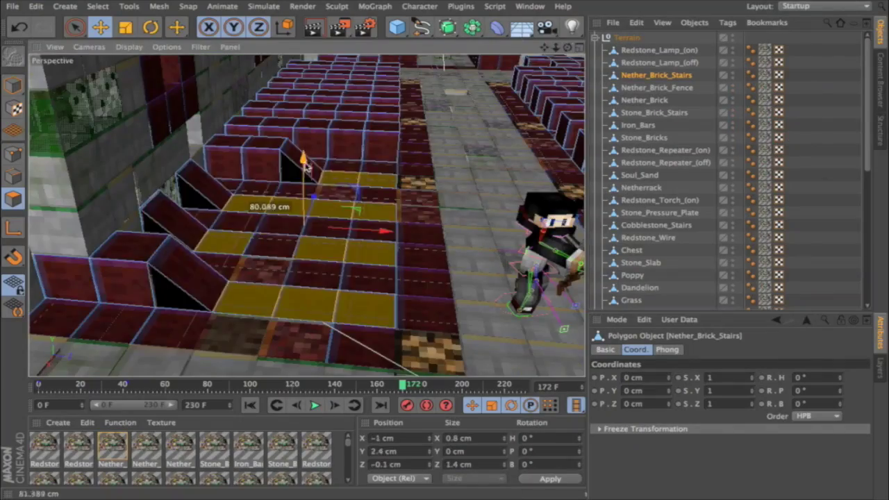
Step: Render the current view to check the lighting on the nether-brick stairs
{"action": "scroll", "coordinate": [455, 175], "scroll_direction": "up", "scroll_amount": 5}
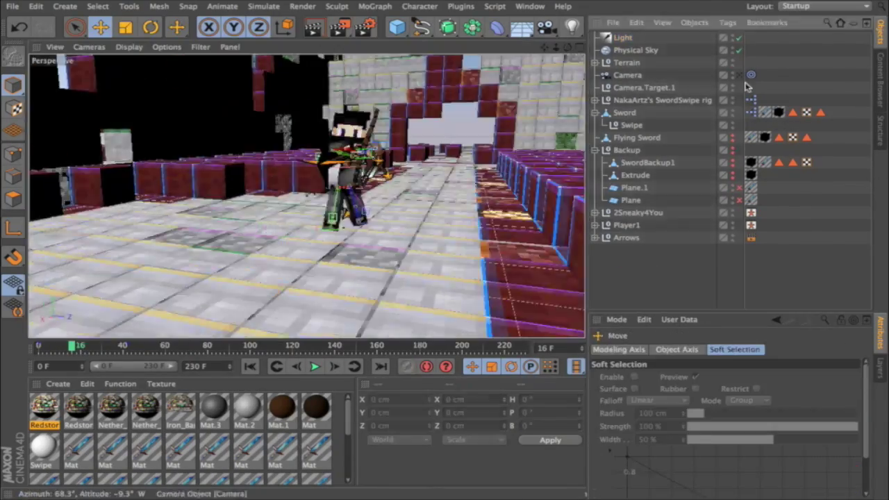
{"action": "left_click", "coordinate": [312, 30]}
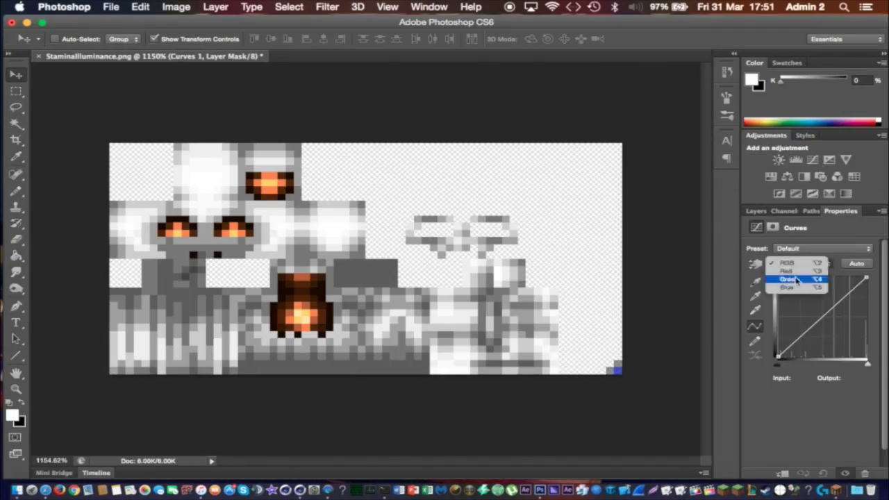
Step: Undo the accidental black Paint Bucket fill on the StaminaIlluminance texture
{"action": "key", "text": "ctrl+z"}
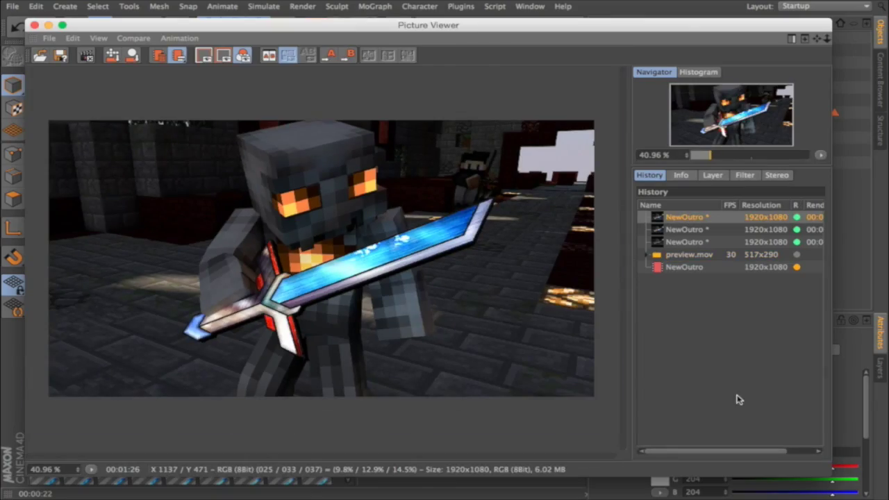
Step: Show the earliest NewOutro render in the Picture Viewer history to compare it
{"action": "left_click", "coordinate": [677, 268]}
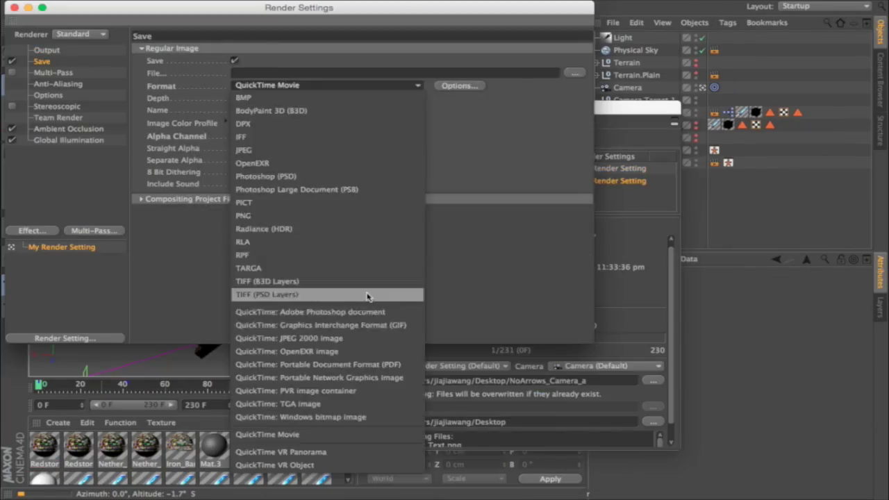
Step: Keep QuickTime Movie as the render output format on the Save page
{"action": "left_click", "coordinate": [326, 85]}
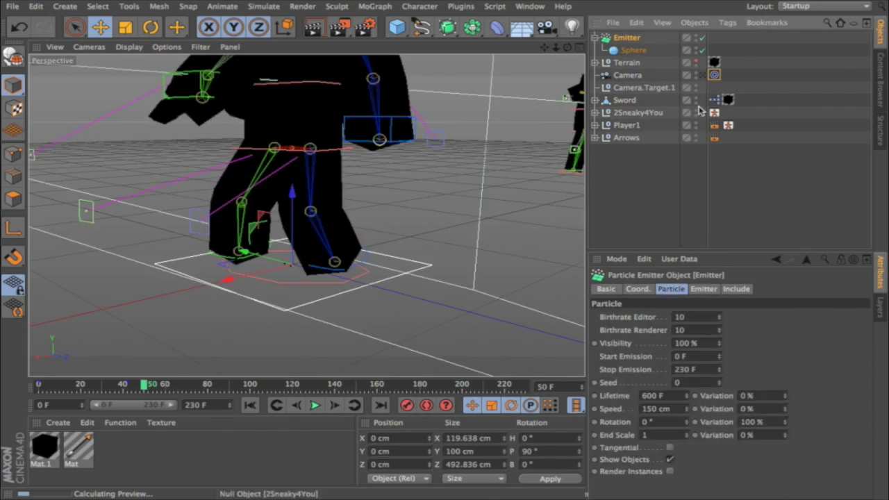
Step: Add a Gravity force so the emitter's particles are pulled downward
{"action": "left_click", "coordinate": [356, 129]}
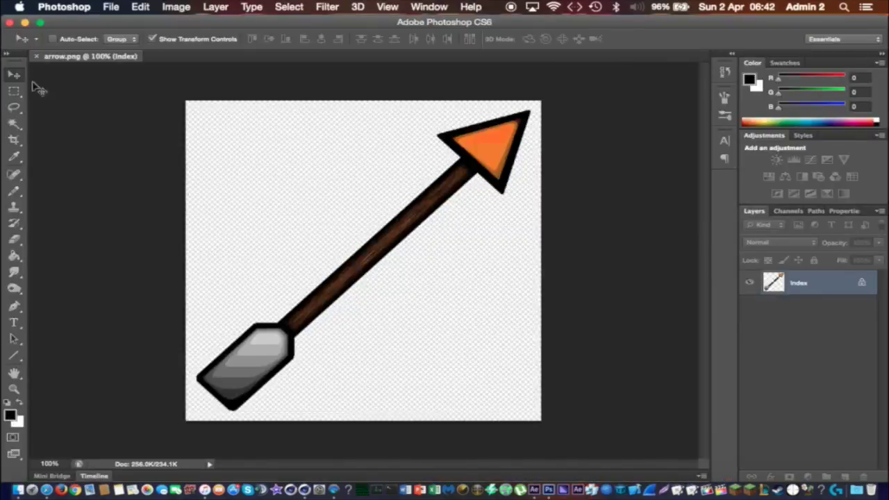
Step: Bring up Photoshop's image options to resize the arrow.png texture
{"action": "left_click", "coordinate": [176, 7]}
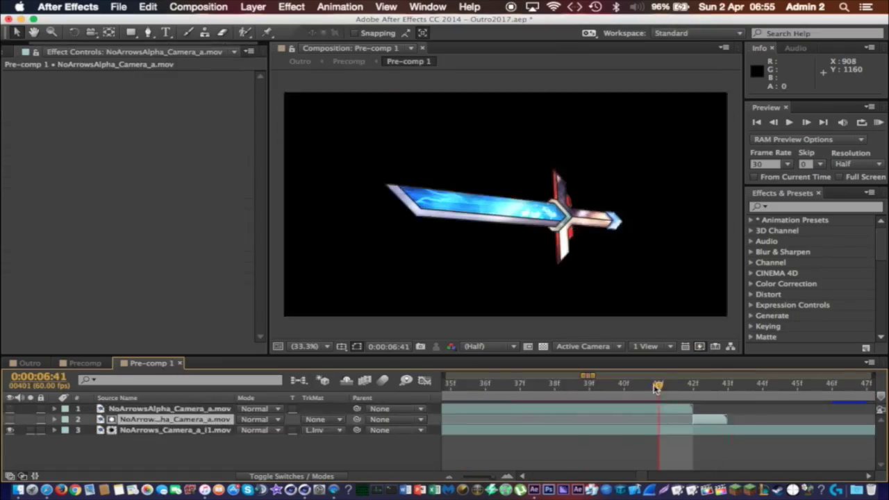
Step: Switch to Pre-comp 1 and return the playhead to about 01:24 in the clip
{"action": "left_click", "coordinate": [155, 363]}
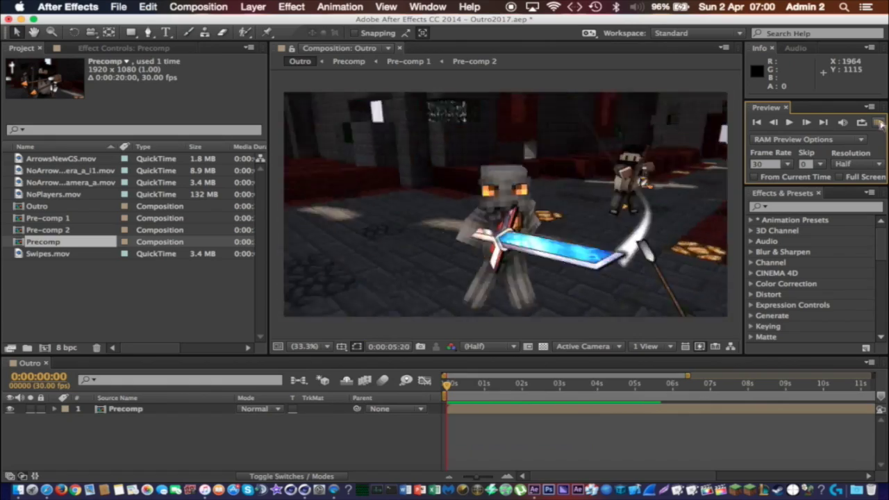
{"action": "left_click_drag", "start_coordinate": [553, 377], "coordinate": [491, 387]}
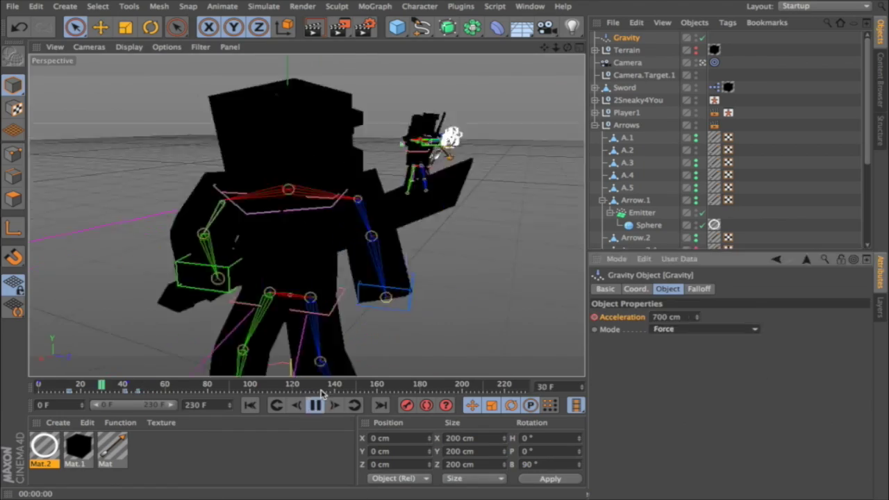
Step: Stop the falling-arrows playback with the playhead at frame 47
{"action": "left_click", "coordinate": [139, 387]}
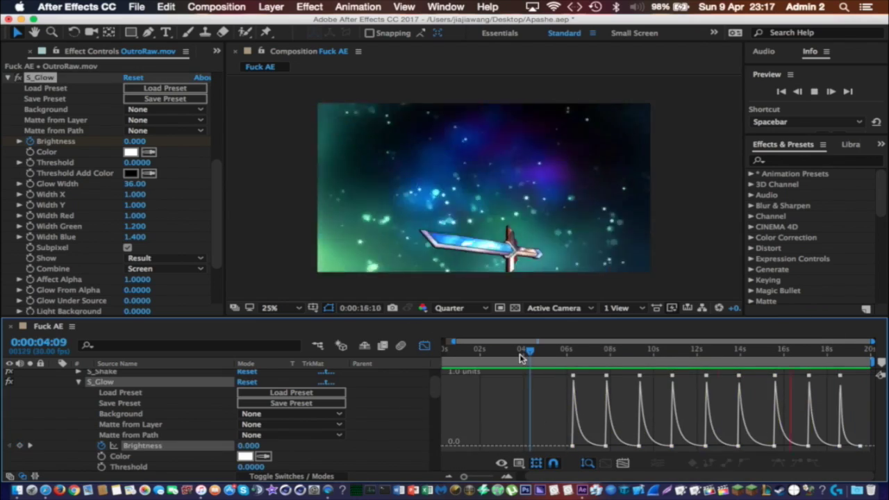
Step: Open the context options for the glow Brightness keyframes
{"action": "right_click", "coordinate": [653, 375]}
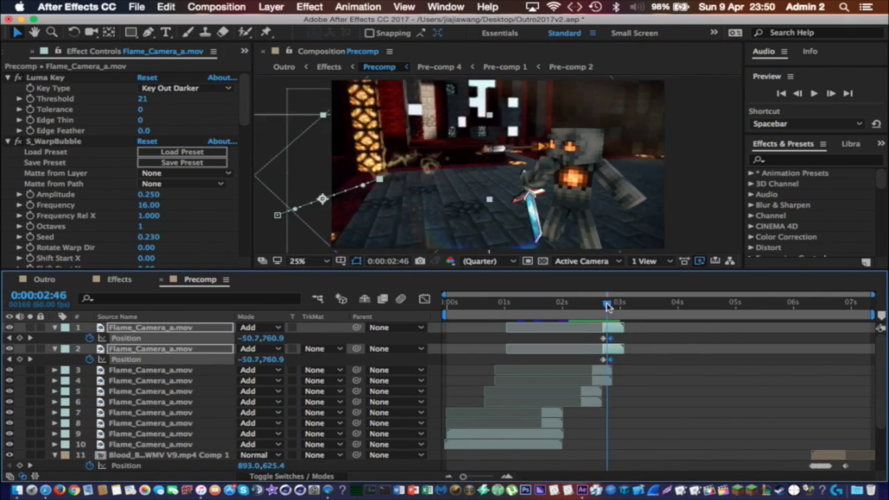
Step: Scrub through the Precomp's flame layers to review their animation
{"action": "scroll", "coordinate": [671, 372], "scroll_direction": "up", "scroll_amount": 3, "text": "alt"}
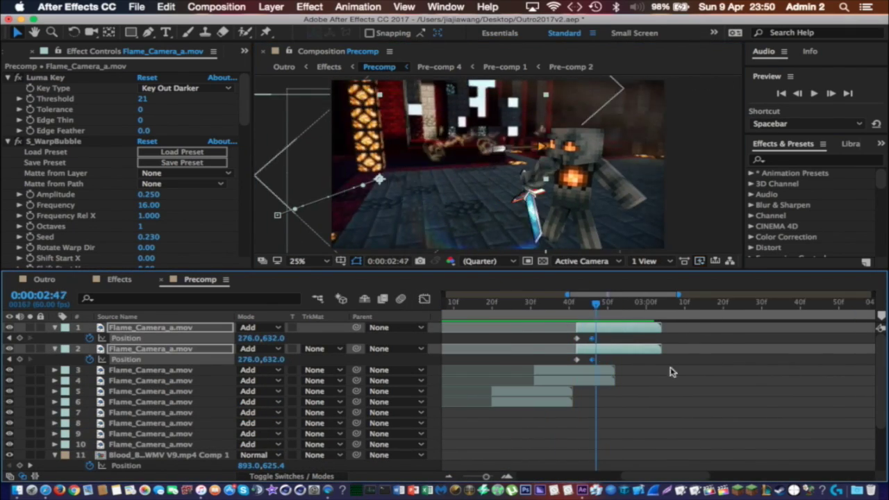
{"action": "left_click_drag", "start_coordinate": [608, 310], "coordinate": [746, 304]}
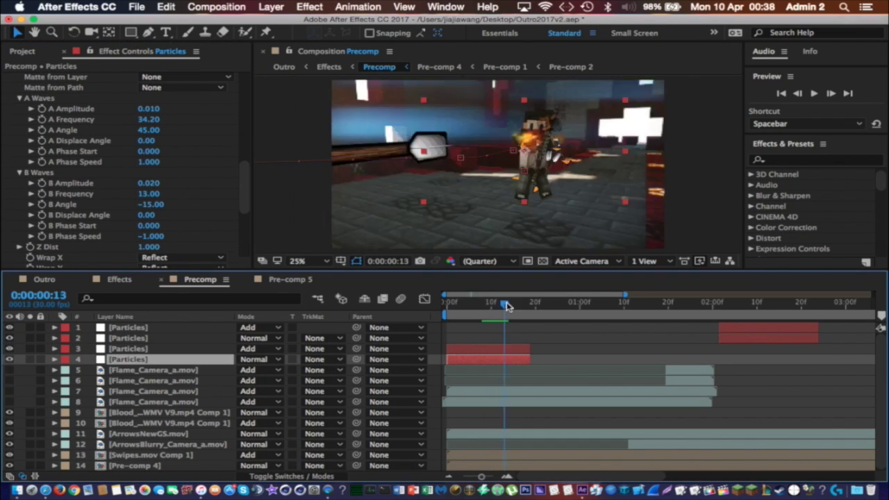
Step: Preview the Particles emitters trailing the arrow path and expand the Grid & Guides settings
{"action": "left_click_drag", "start_coordinate": [507, 304], "coordinate": [505, 310]}
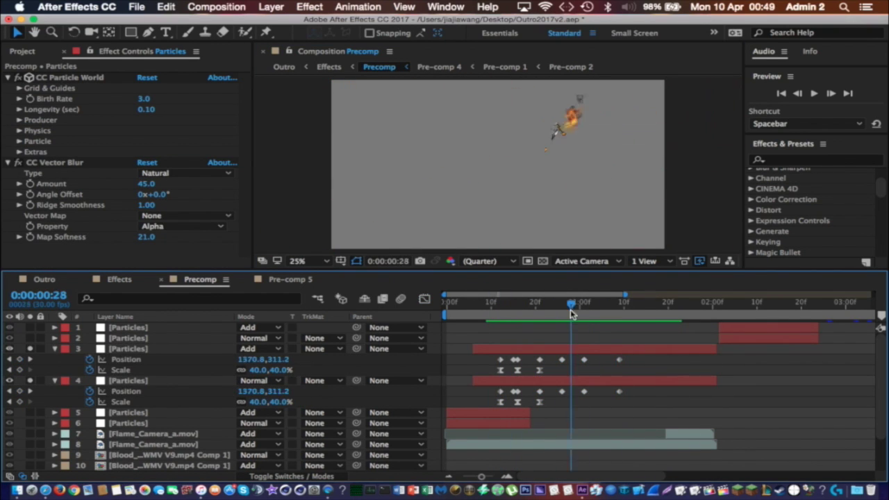
{"action": "left_click_drag", "start_coordinate": [571, 313], "coordinate": [617, 312]}
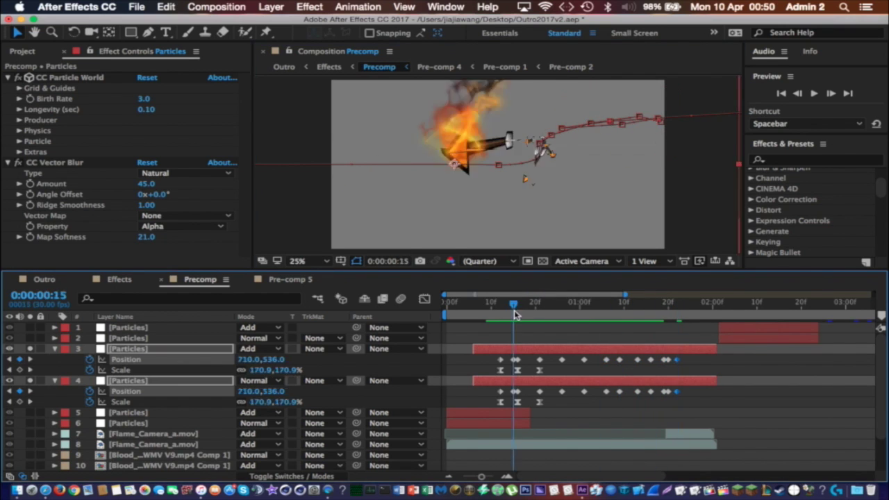
{"action": "left_click", "coordinate": [19, 88]}
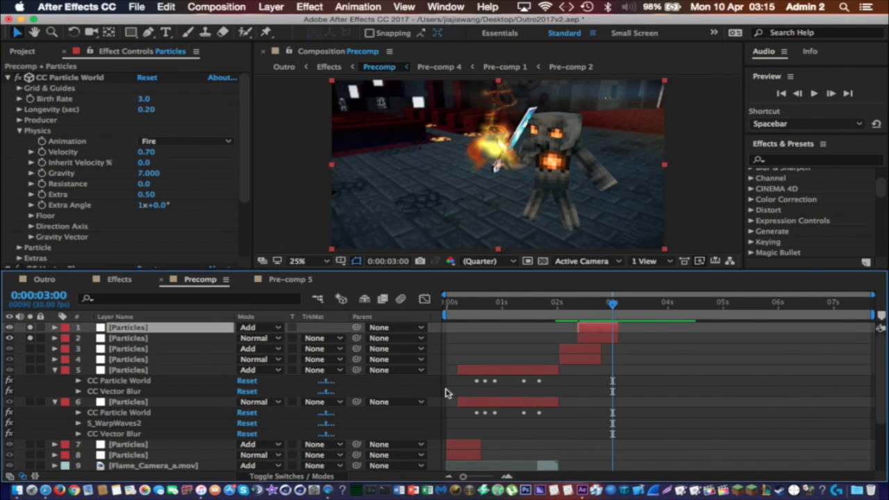
Step: Inspect the second Particles layer's settings and preview the fire burst later in the shot
{"action": "left_click", "coordinate": [159, 338]}
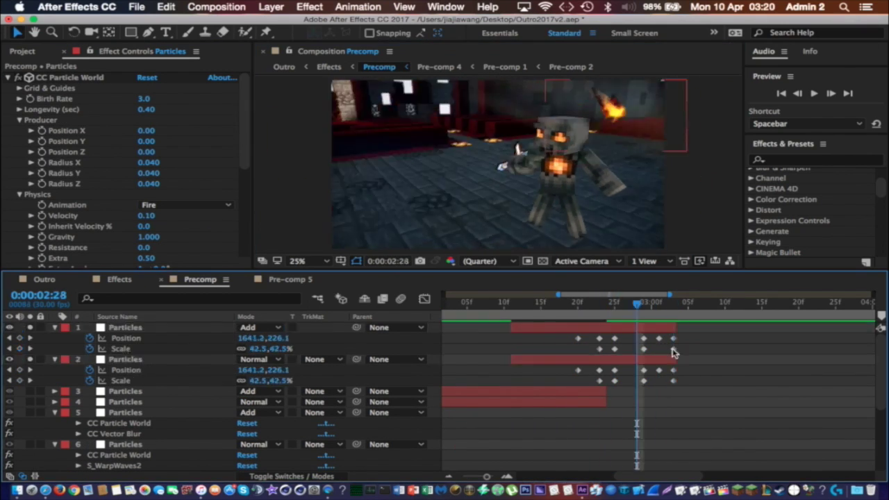
{"action": "left_click_drag", "start_coordinate": [588, 314], "coordinate": [558, 301]}
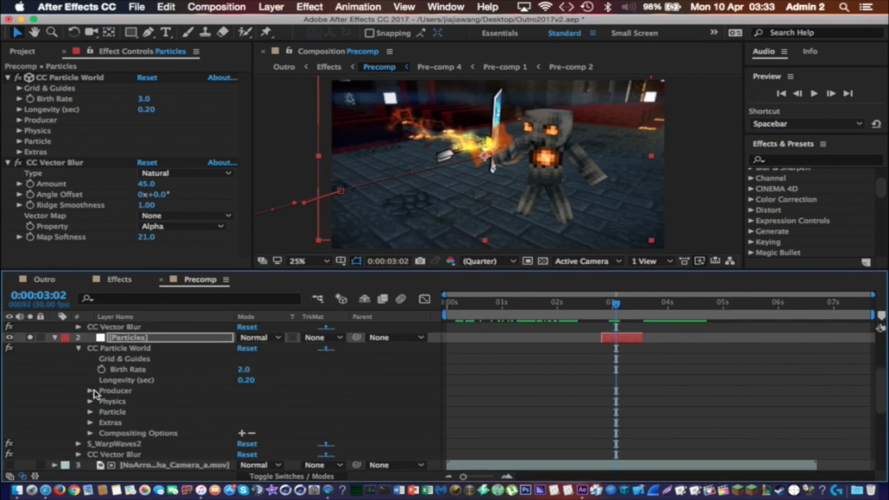
{"action": "left_click_drag", "start_coordinate": [615, 305], "coordinate": [625, 309]}
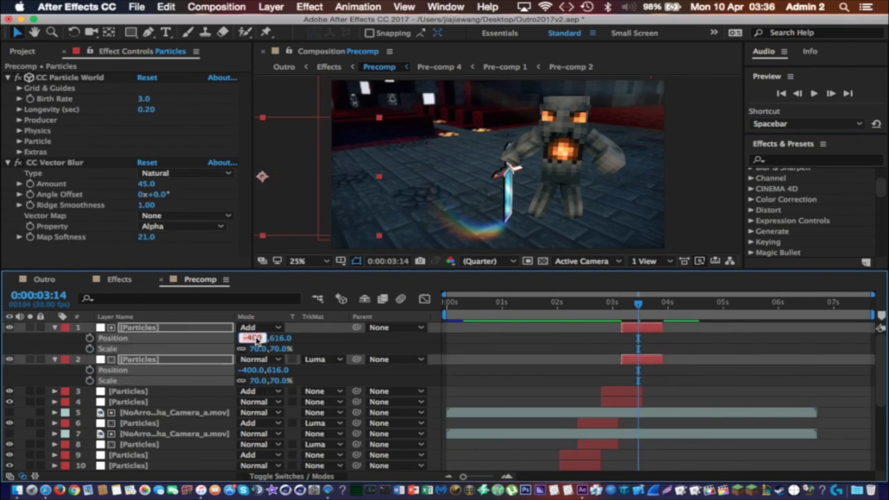
{"action": "left_click_drag", "start_coordinate": [638, 304], "coordinate": [667, 306]}
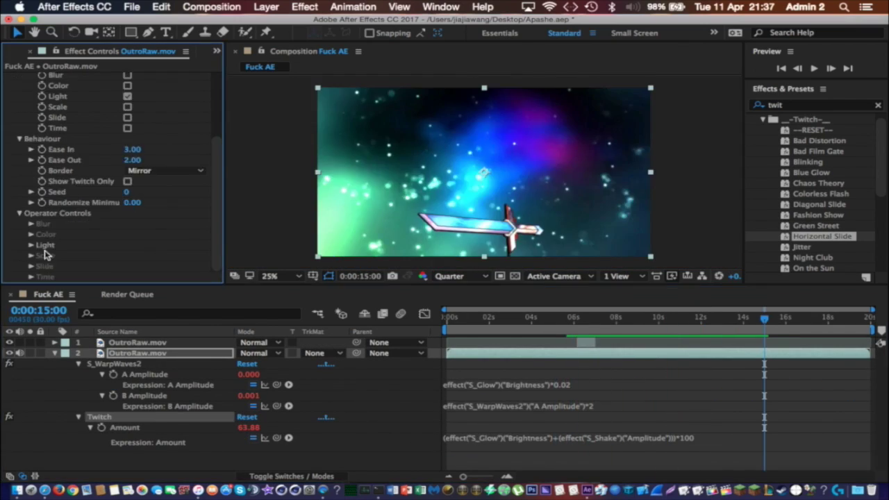
Step: Move the playhead to about five seconds to check the Twitch effect
{"action": "scroll", "coordinate": [159, 277], "scroll_direction": "up", "scroll_amount": 10}
{"action": "left_click", "coordinate": [565, 329]}
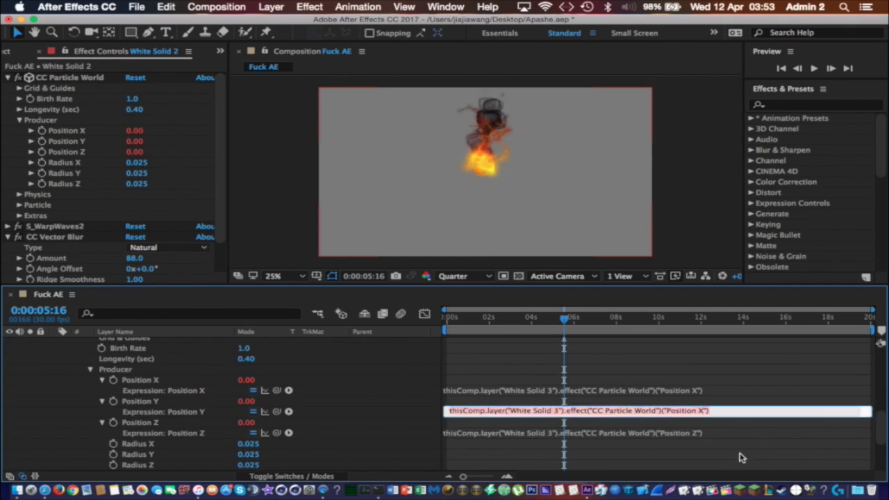
Step: Scrub the playhead ahead to around seven seconds
{"action": "left_click_drag", "start_coordinate": [531, 309], "coordinate": [608, 326]}
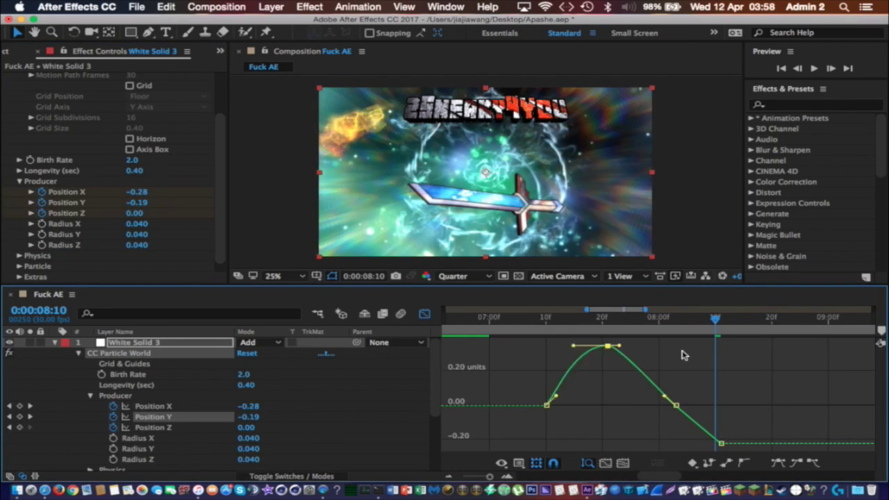
Step: Smooth the Position Y Bezier curve, then review the Position X curve and fire around 10:14–10:26
{"action": "left_click_drag", "start_coordinate": [666, 351], "coordinate": [640, 352]}
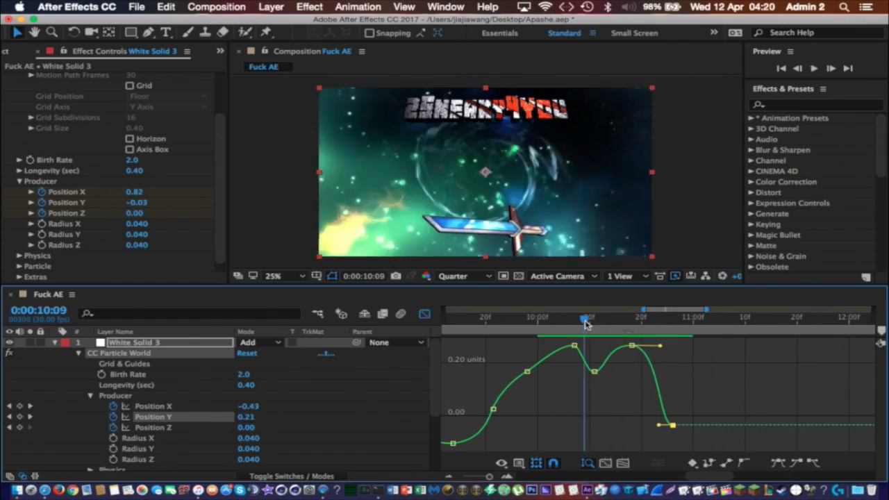
{"action": "left_click_drag", "start_coordinate": [585, 323], "coordinate": [673, 320]}
{"action": "left_click", "coordinate": [153, 406]}
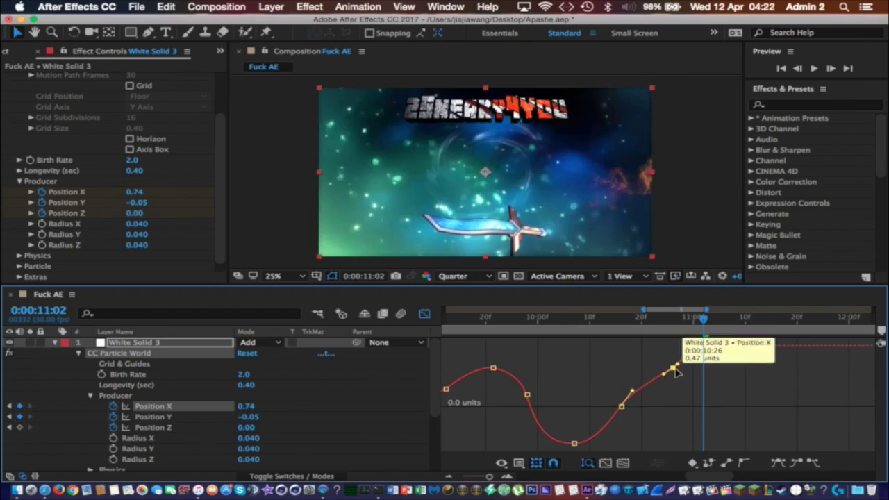
{"action": "key", "text": "semicolon"}
{"action": "left_click", "coordinate": [550, 318]}
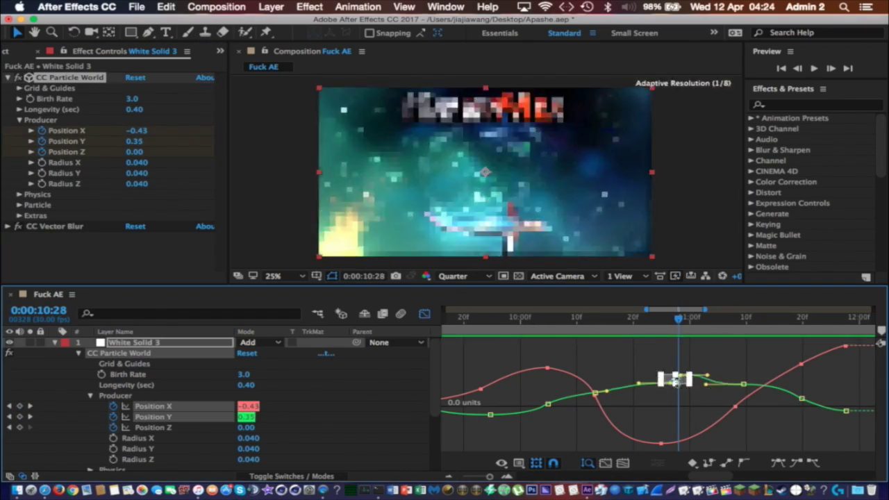
{"action": "right_click", "coordinate": [161, 363]}
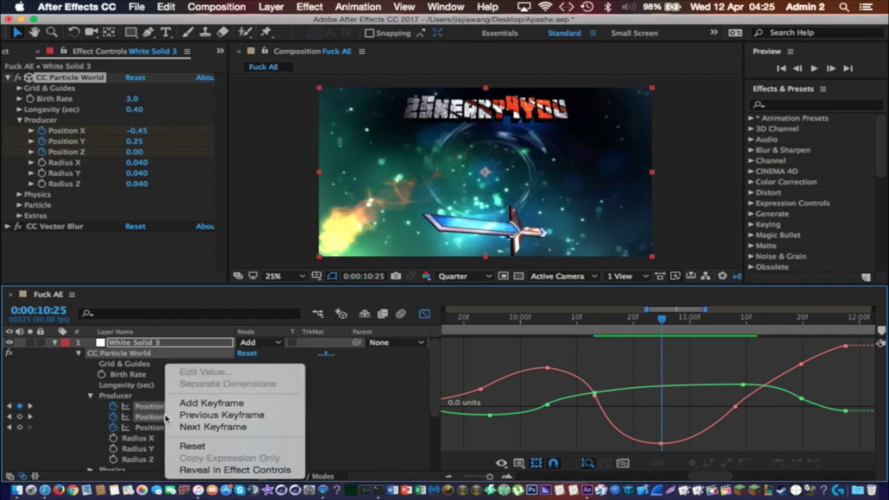
{"action": "left_click", "coordinate": [604, 321]}
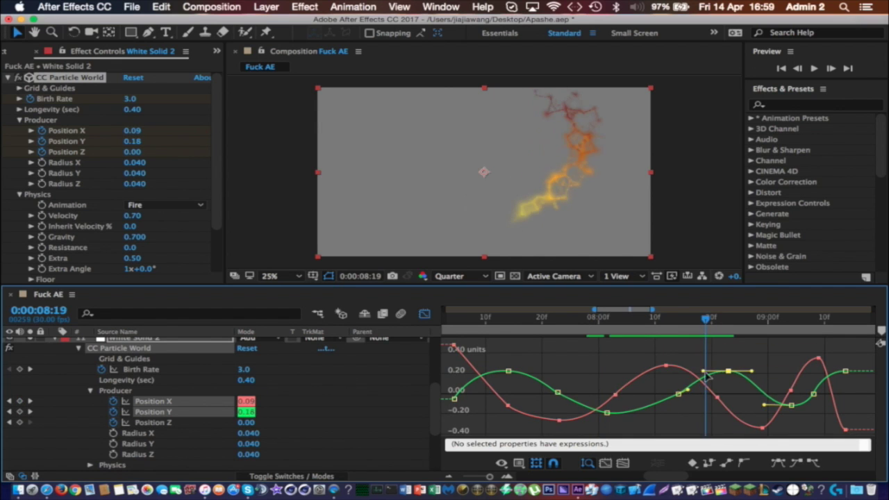
Step: Step two frames later to check the fire motion
{"action": "left_click", "coordinate": [790, 324]}
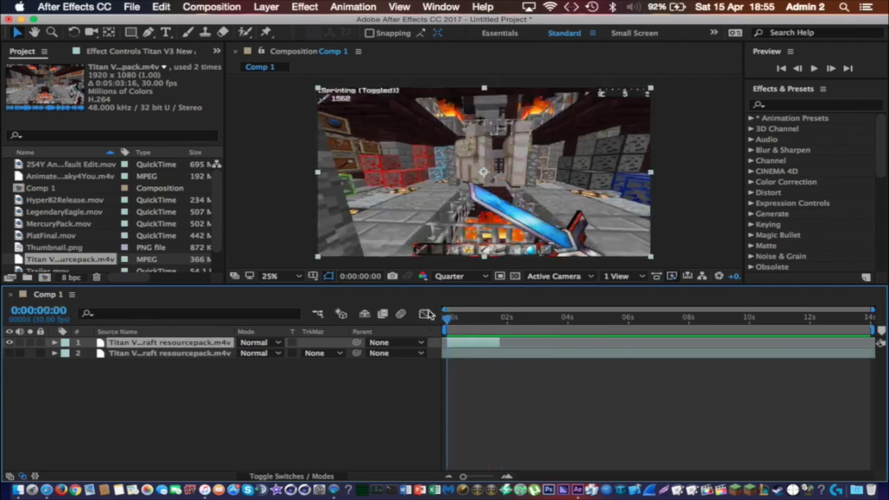
Step: Scrub ahead to around ten seconds in the comp
{"action": "left_click_drag", "start_coordinate": [448, 317], "coordinate": [758, 320]}
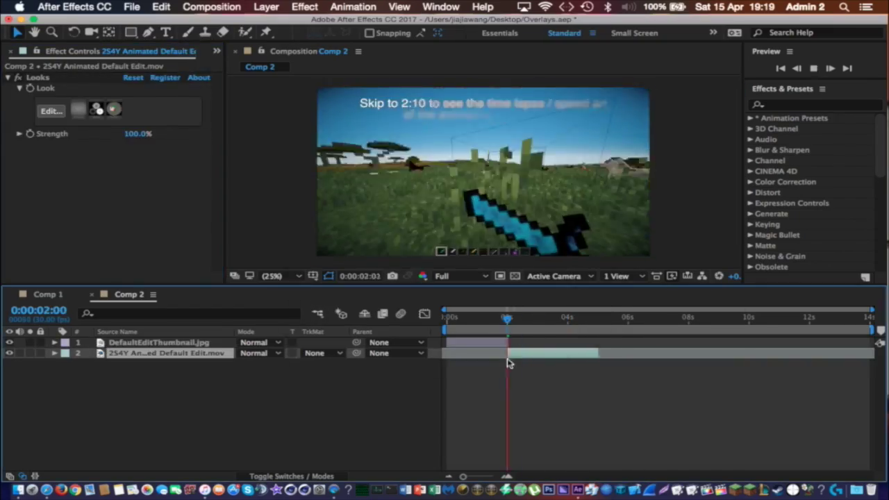
Step: Move the playhead to 3:02 to check the graded clip
{"action": "left_click", "coordinate": [540, 319]}
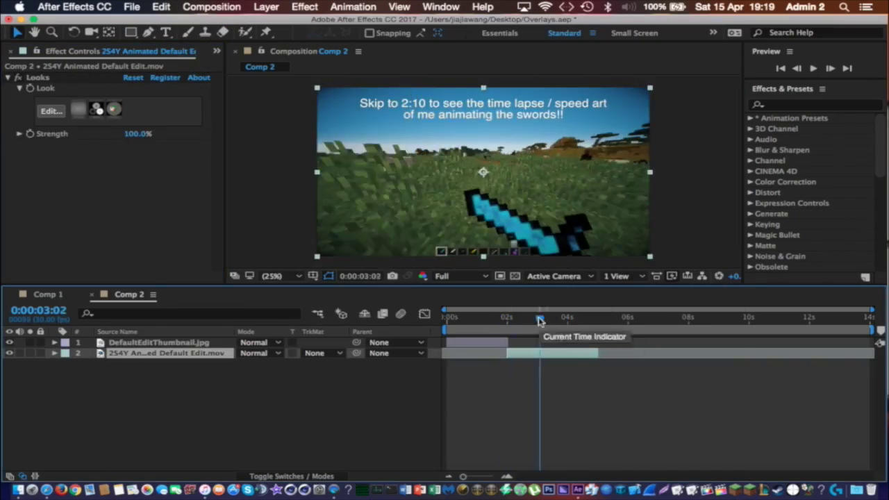